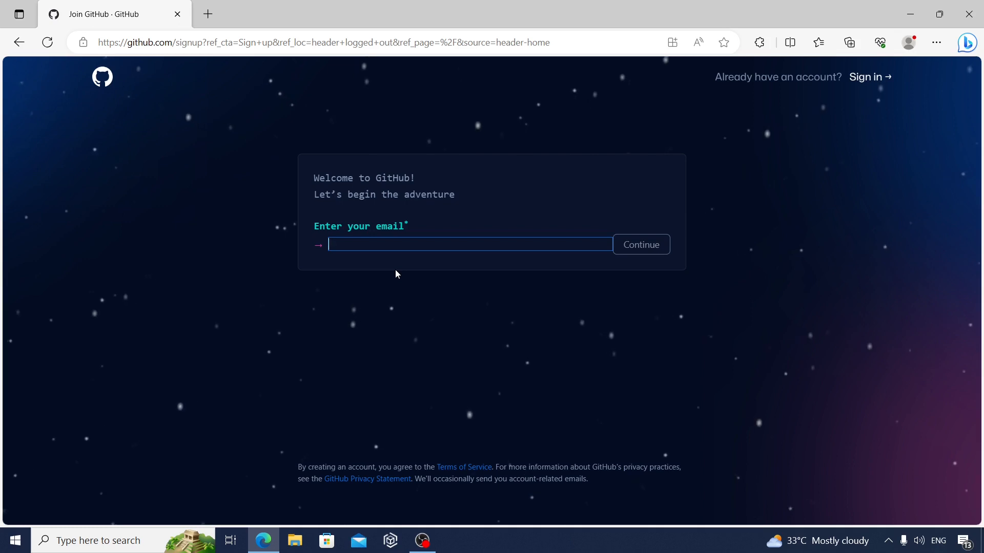
Enter the new account's e-mail address in the GitHub sign-up form and continue to the password question
left_click(400, 246)
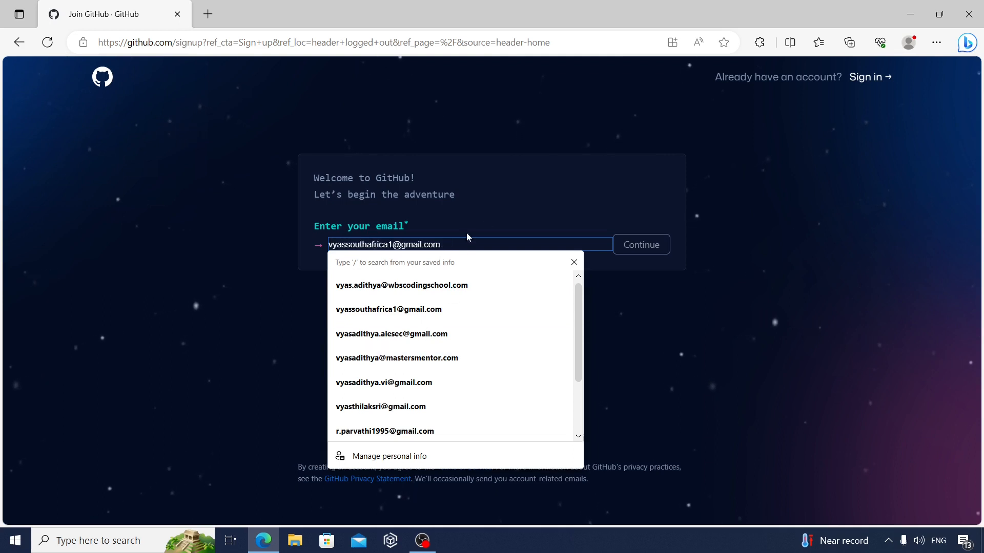
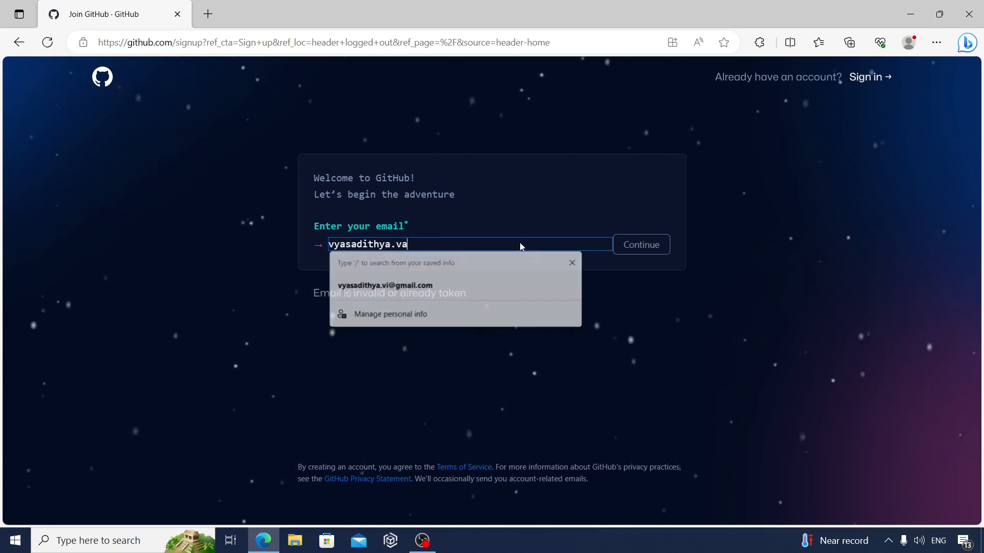
key("Return")
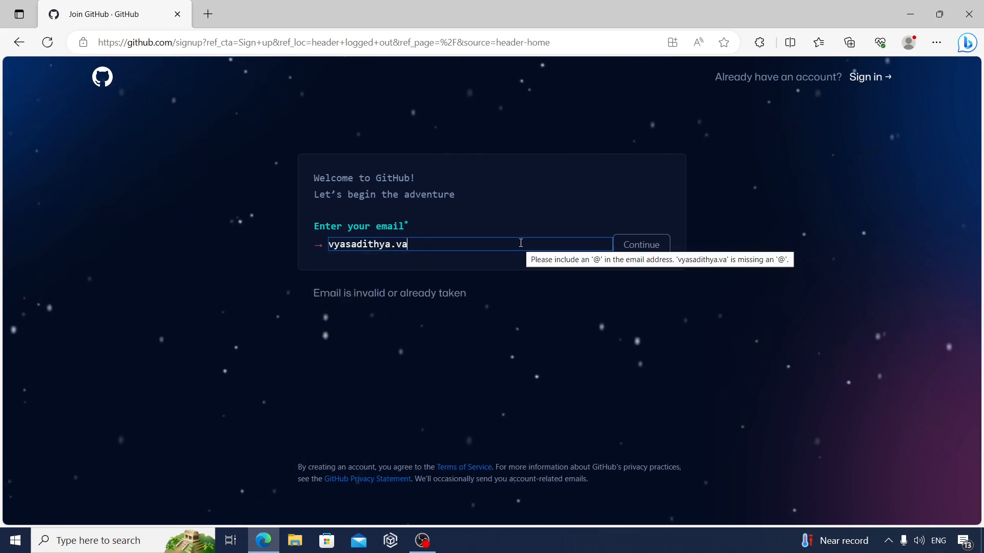
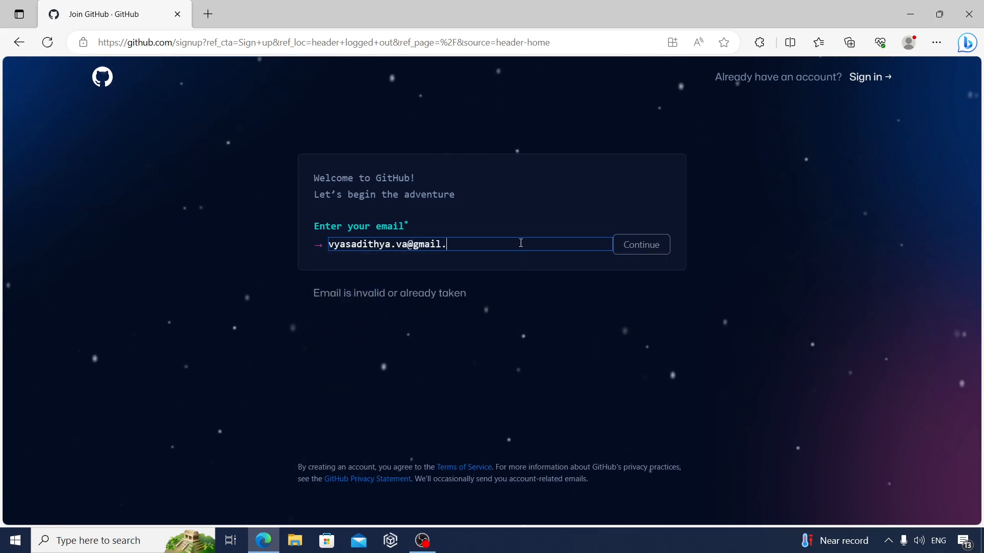
left_click(629, 245)
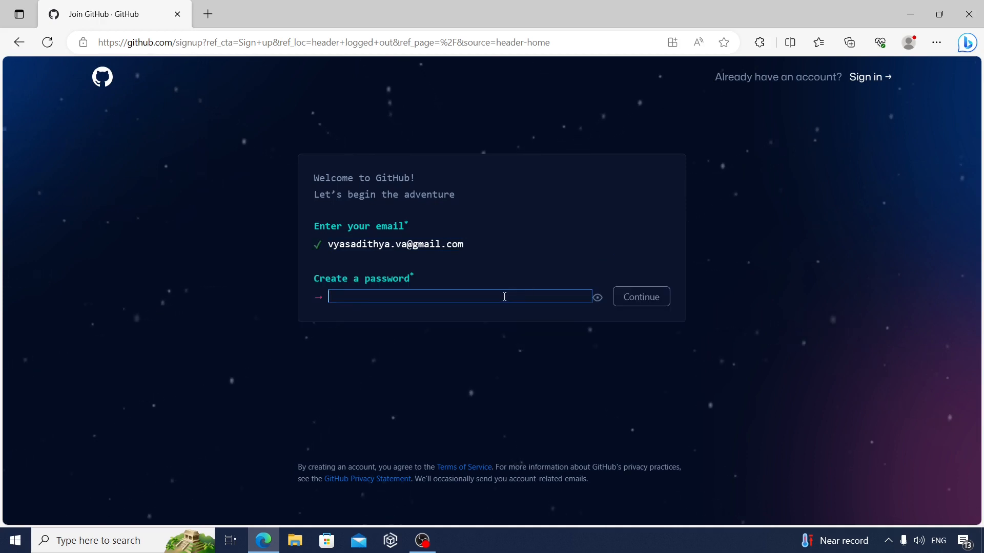
Enter a password for the new account and continue to the username question
type("••••••••")
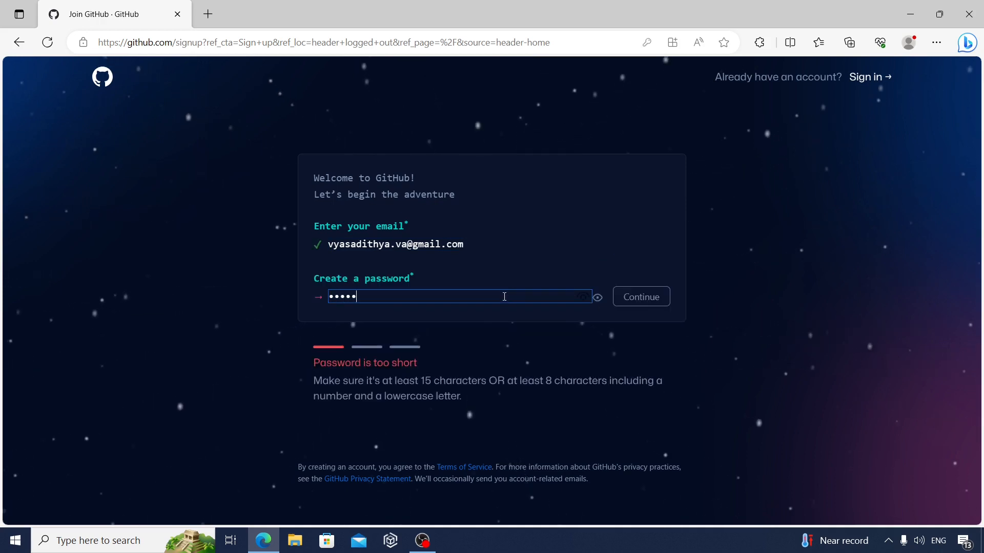
type("••")
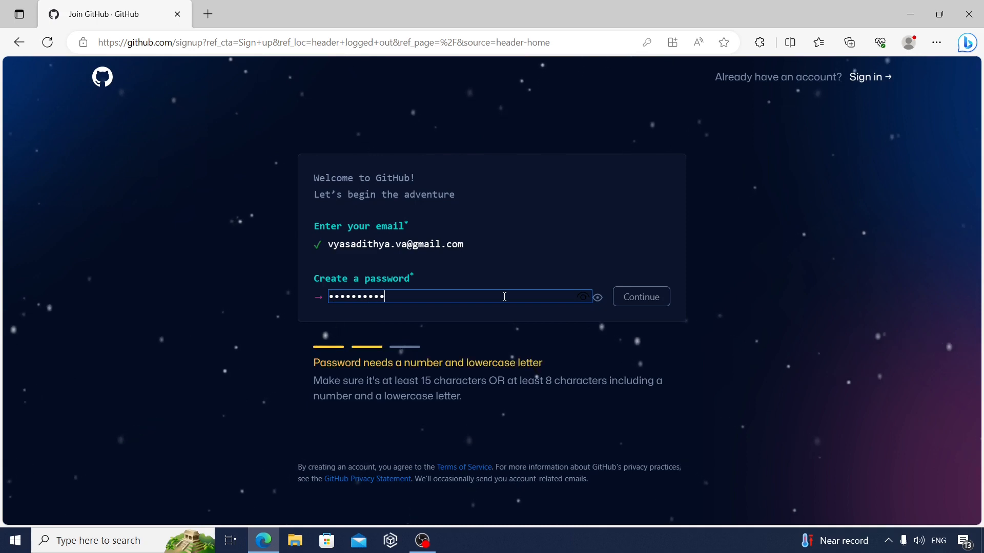
left_click(648, 289)
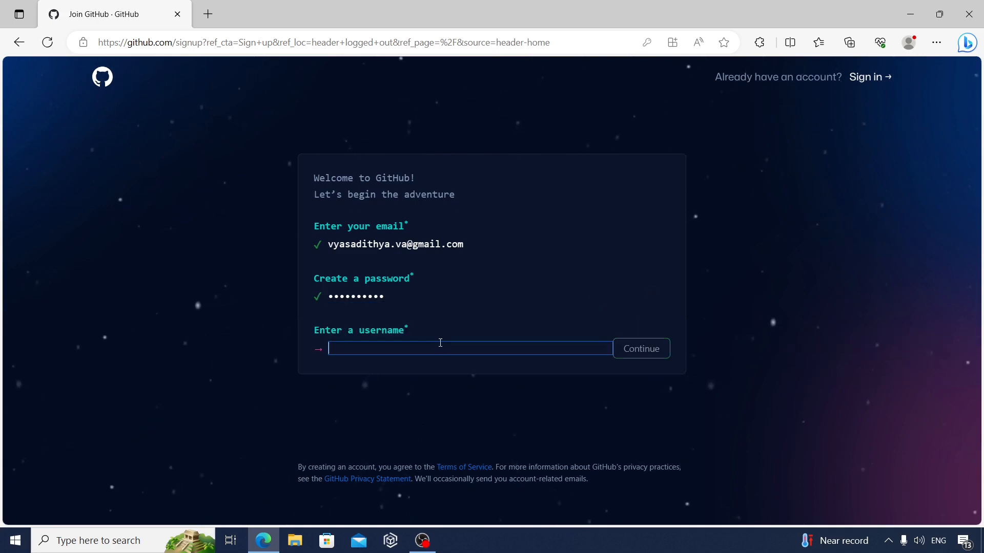
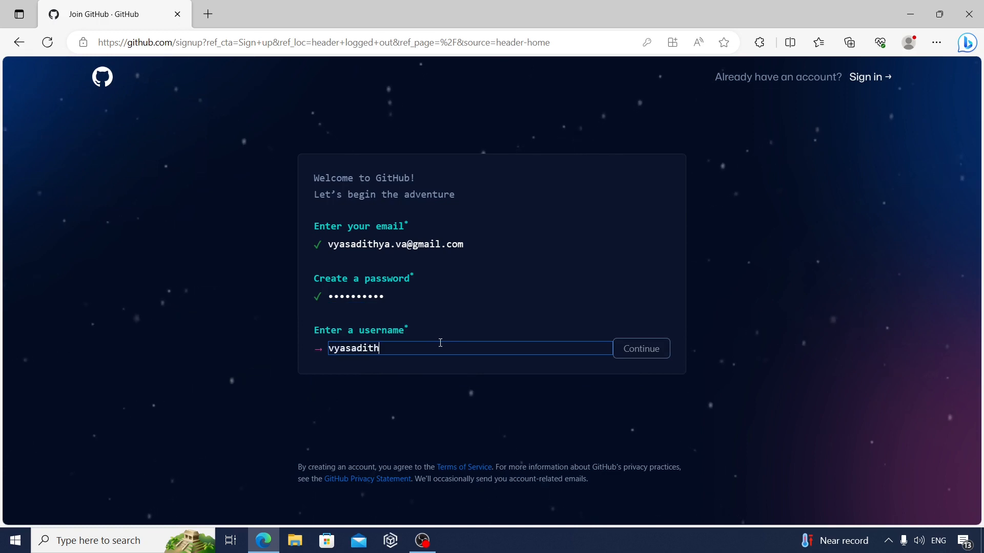
Enter the account username and answer "n" to receiving product updates and announcements via email
left_click(641, 352)
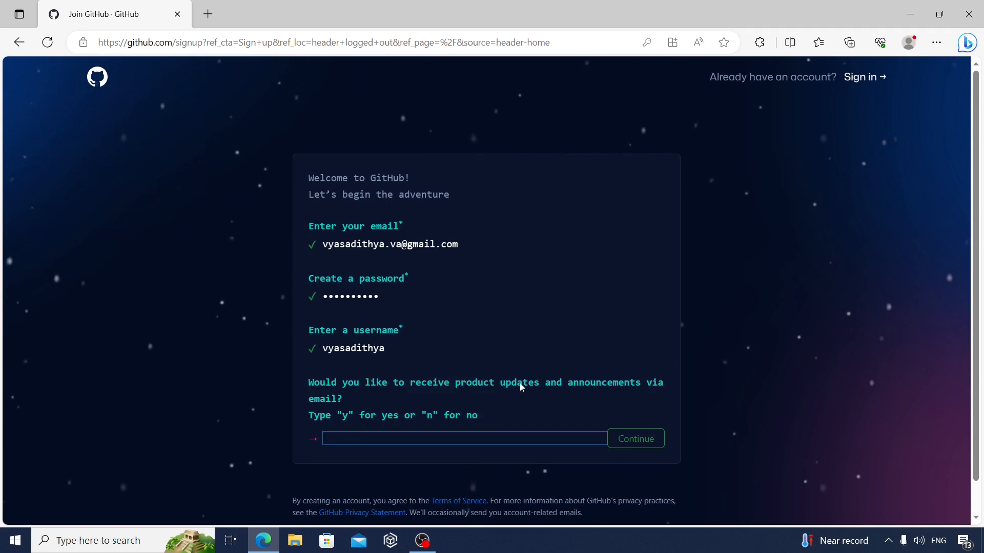
type("n")
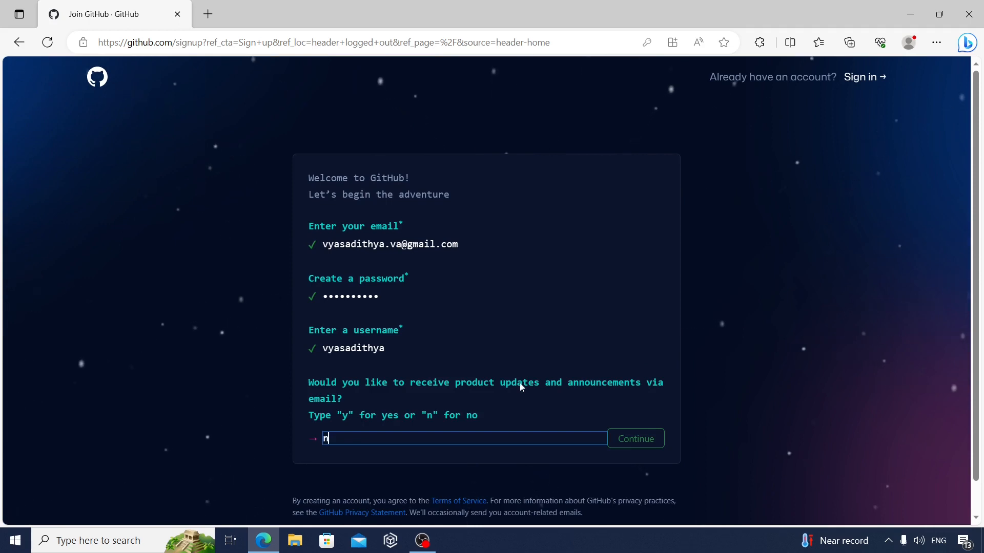
left_click(640, 440)
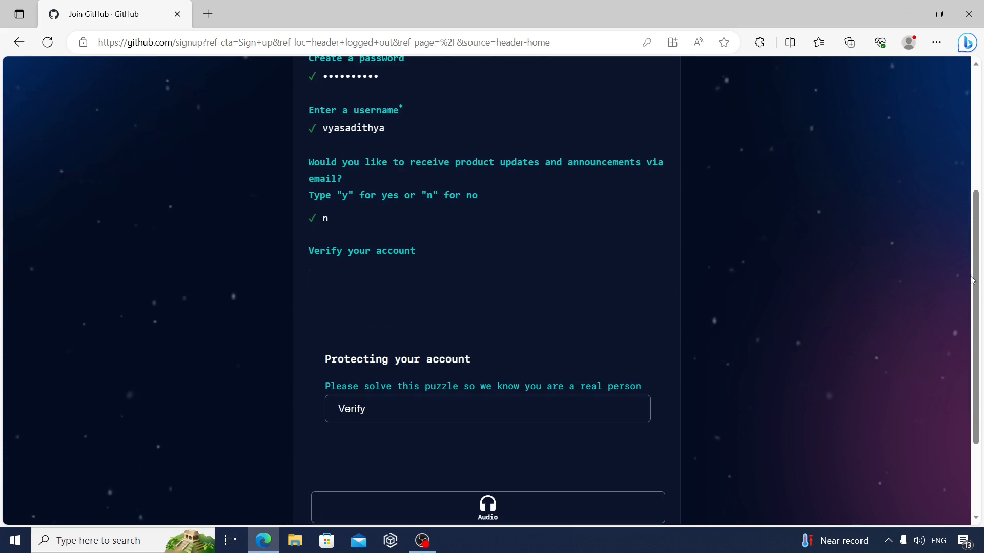
Solve the verification puzzle by rotating the animal to face the hand's direction, and create the account
scroll(975, 322, "down", 2)
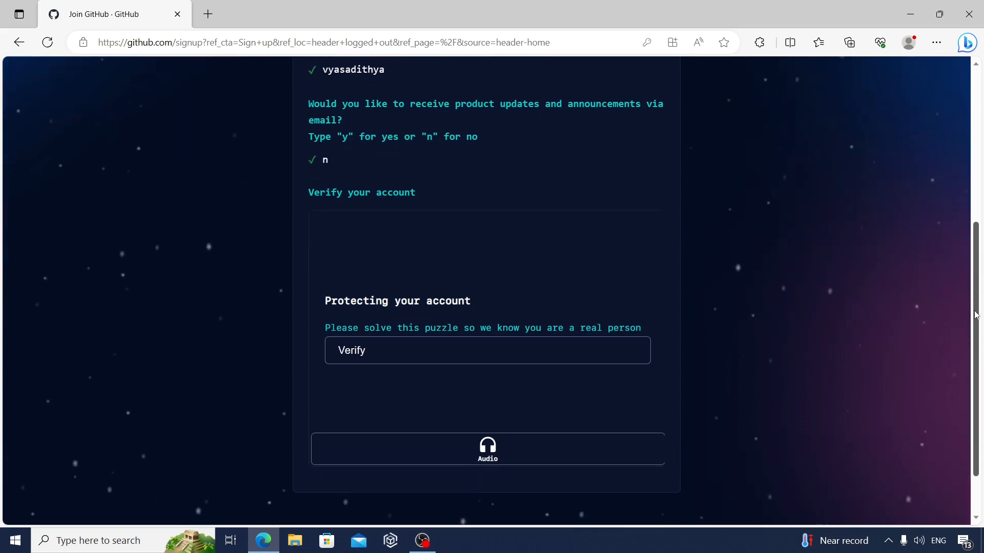
left_click(466, 339)
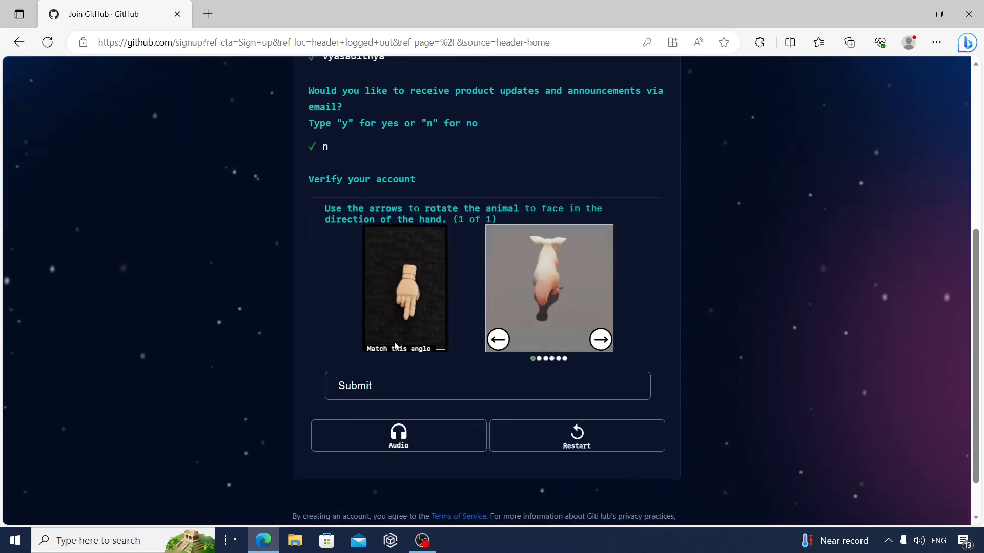
left_click(498, 340)
left_click(498, 340)
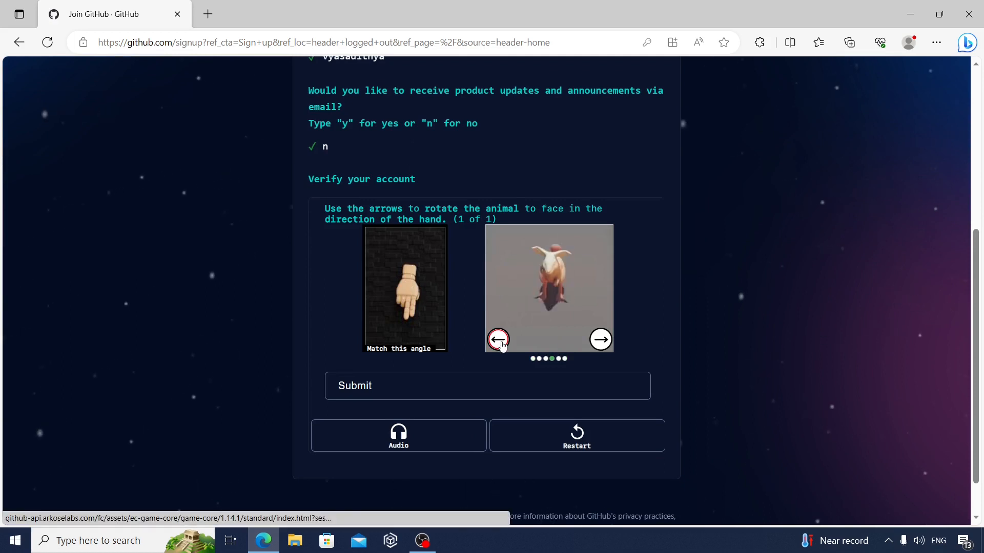
left_click(601, 340)
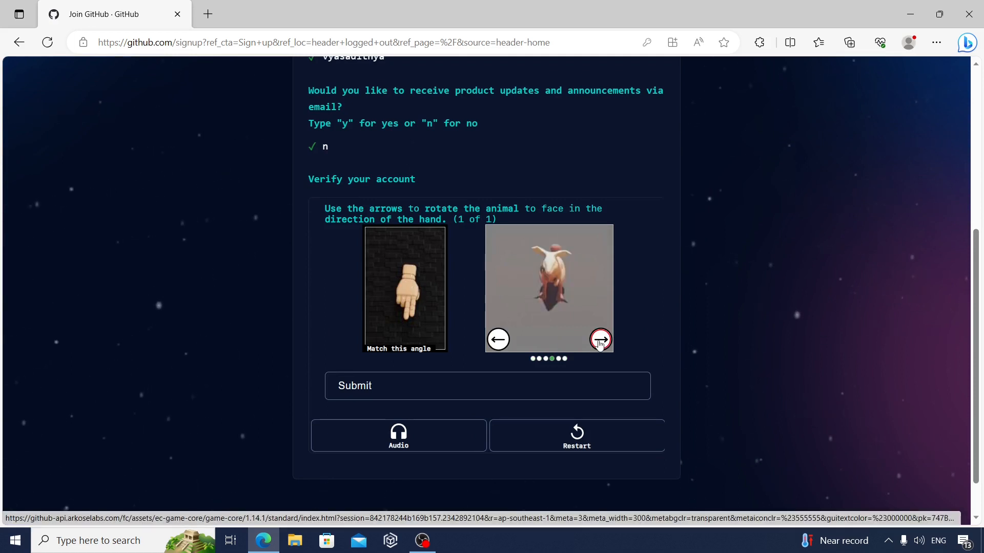
left_click(432, 391)
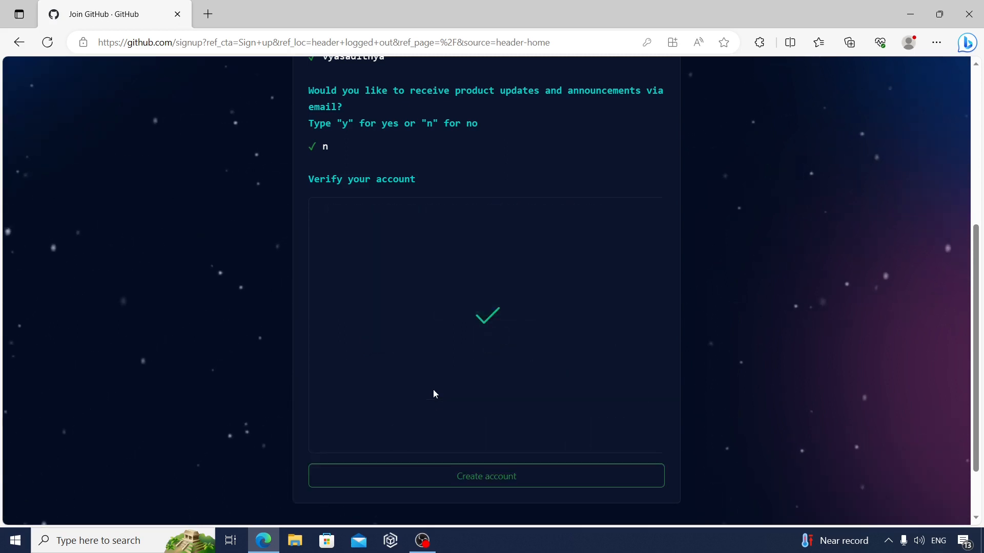
left_click(493, 479)
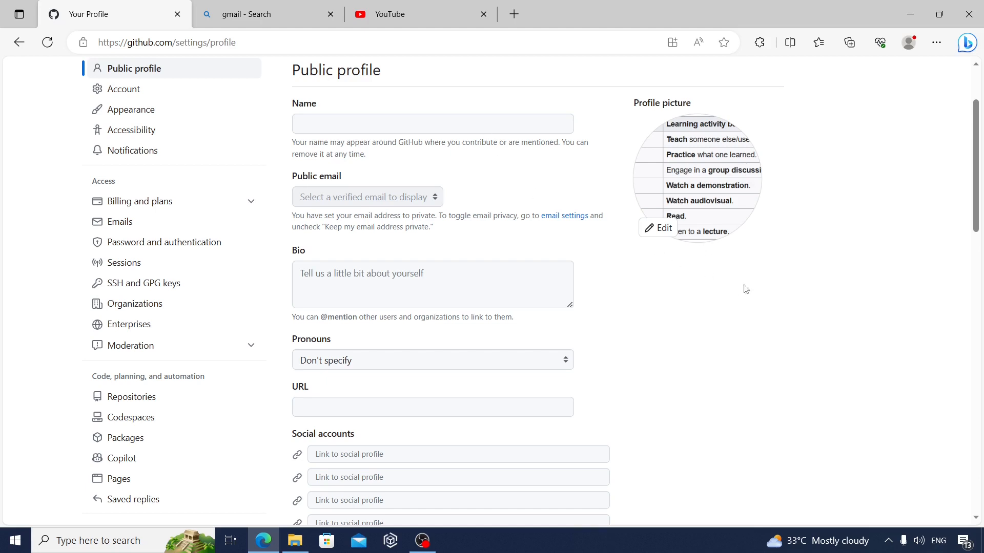
Look through the public profile settings, including the bio and social accounts fields
scroll(979, 187, "down", 1)
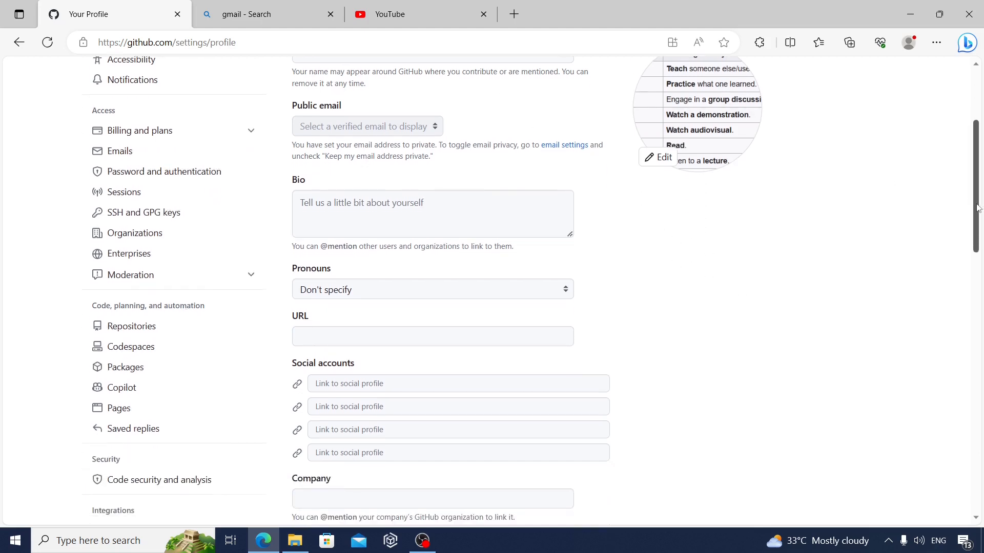
left_click(502, 199)
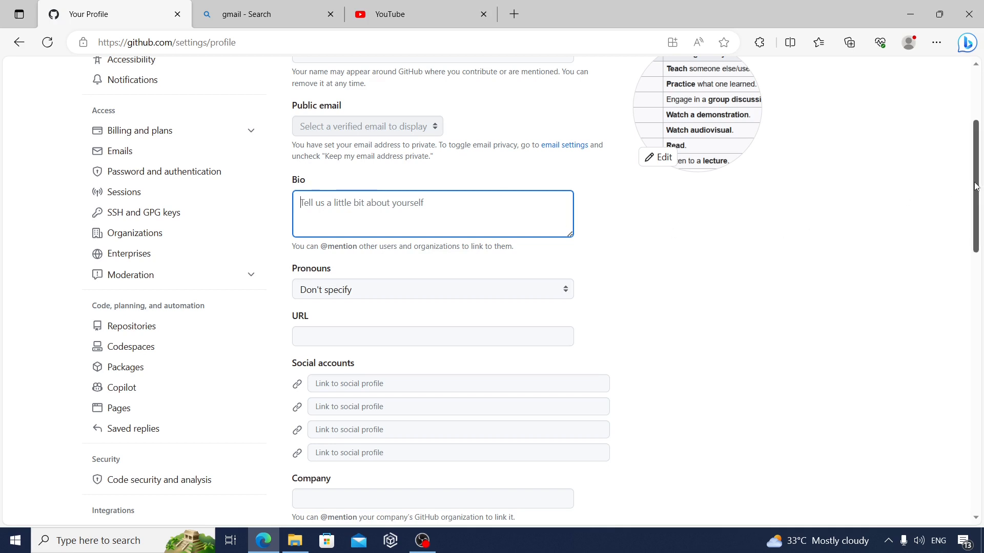
scroll(976, 187, "down", 1)
left_click(514, 317)
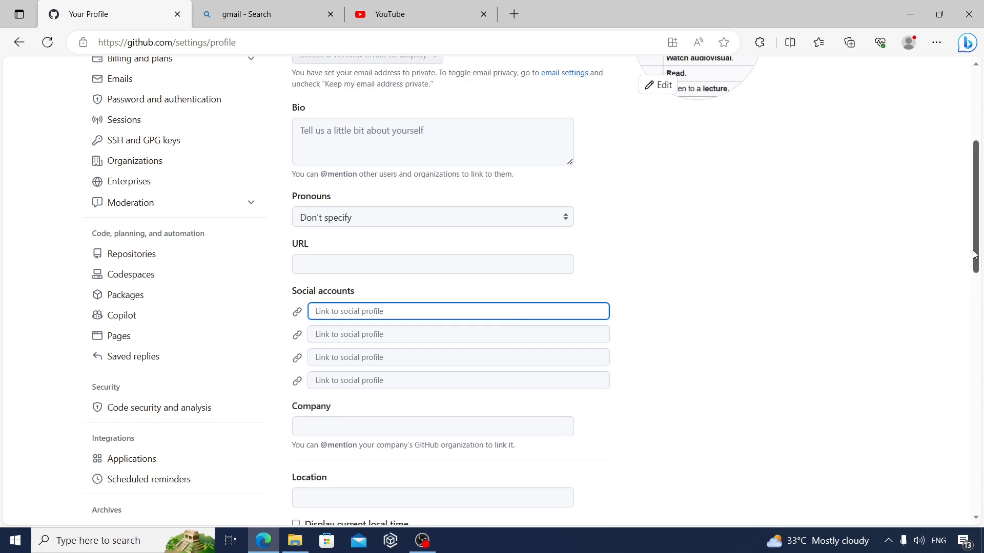
left_click_drag(971, 253, 981, 185)
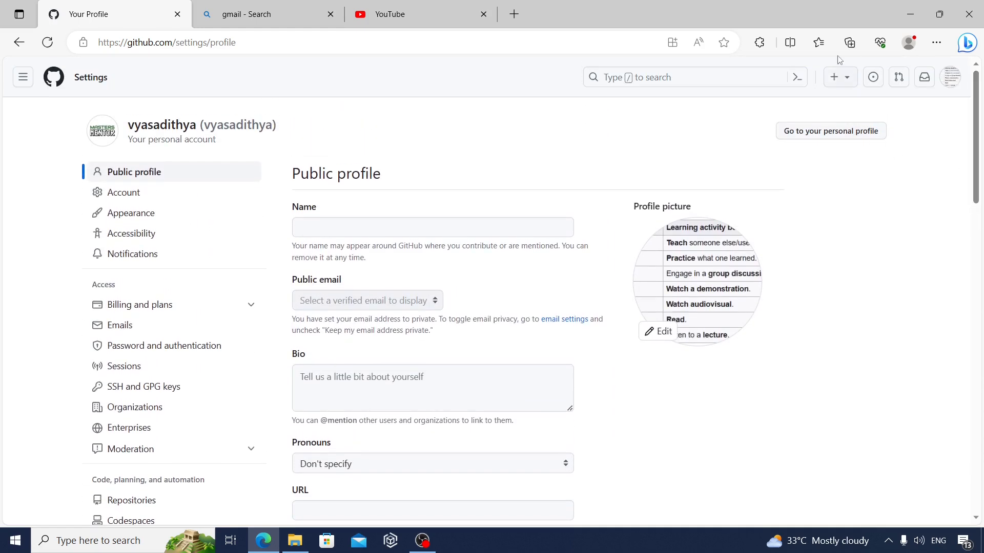
Start a new repository and name it sqlqueries
left_click(840, 76)
left_click(846, 77)
left_click(850, 78)
left_click(779, 105)
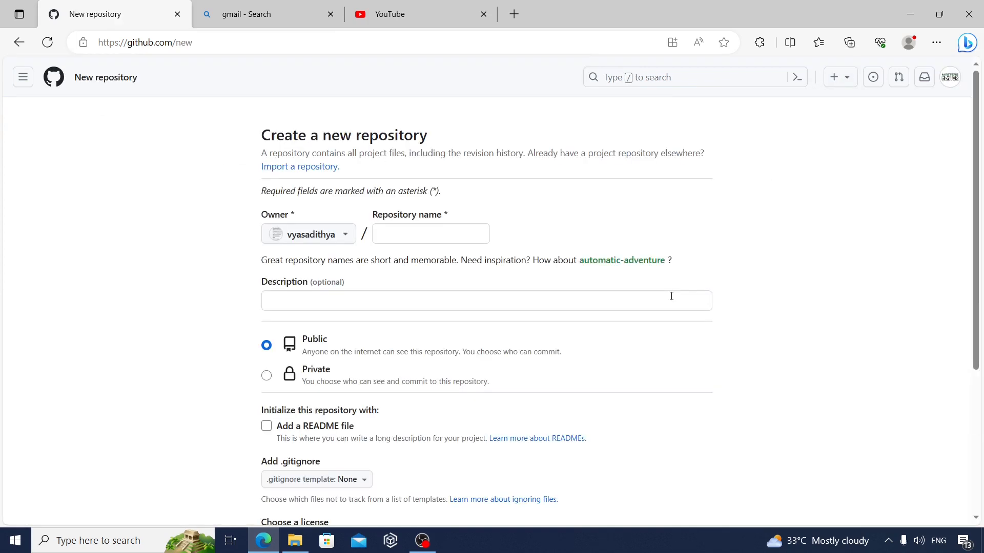
left_click(412, 236)
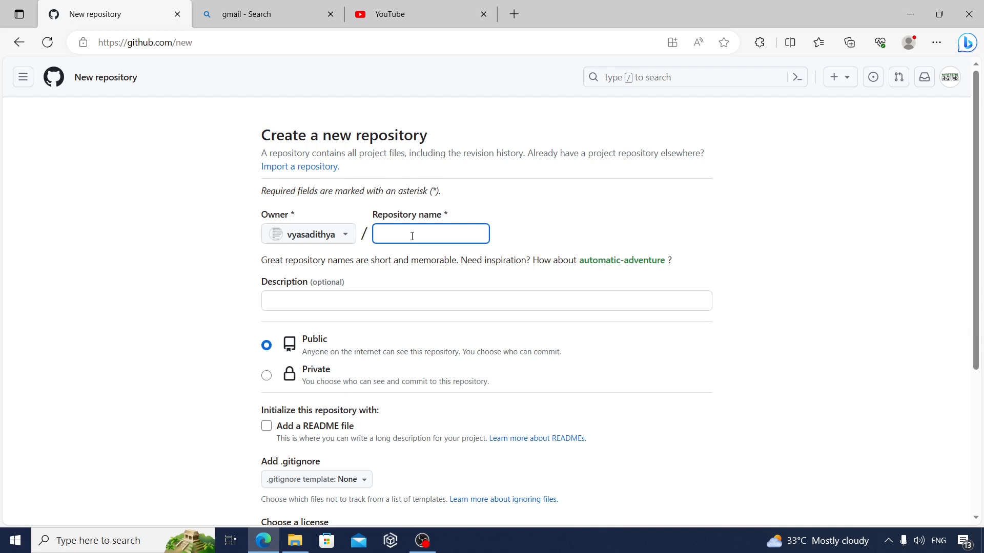
type("so")
type("lqueries")
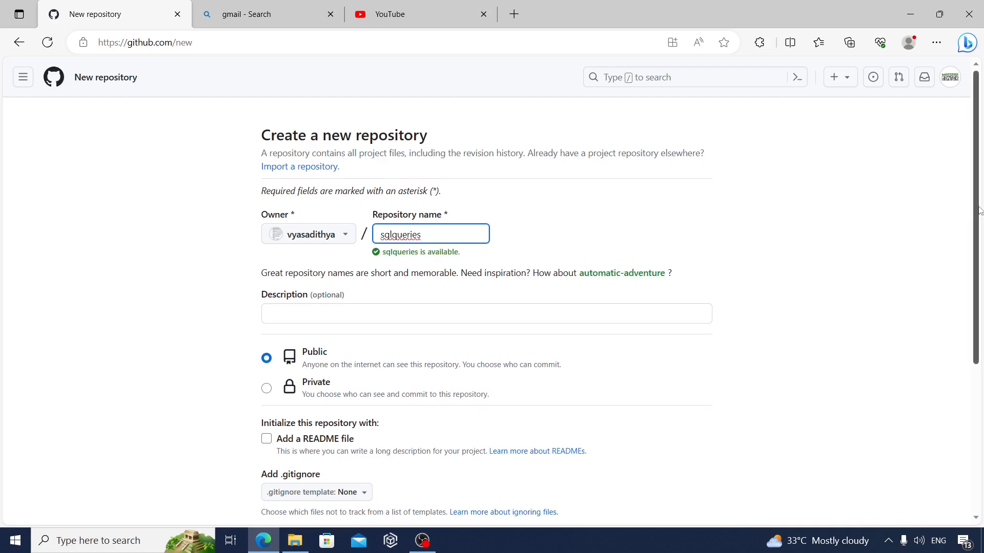
Include a README file and create the public repository
left_click_drag(979, 209, 979, 322)
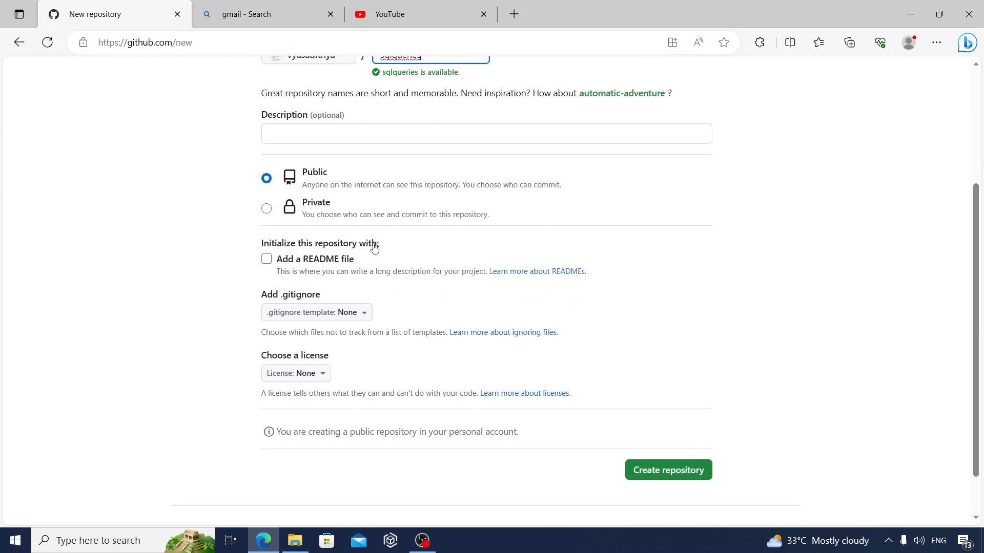
left_click(267, 260)
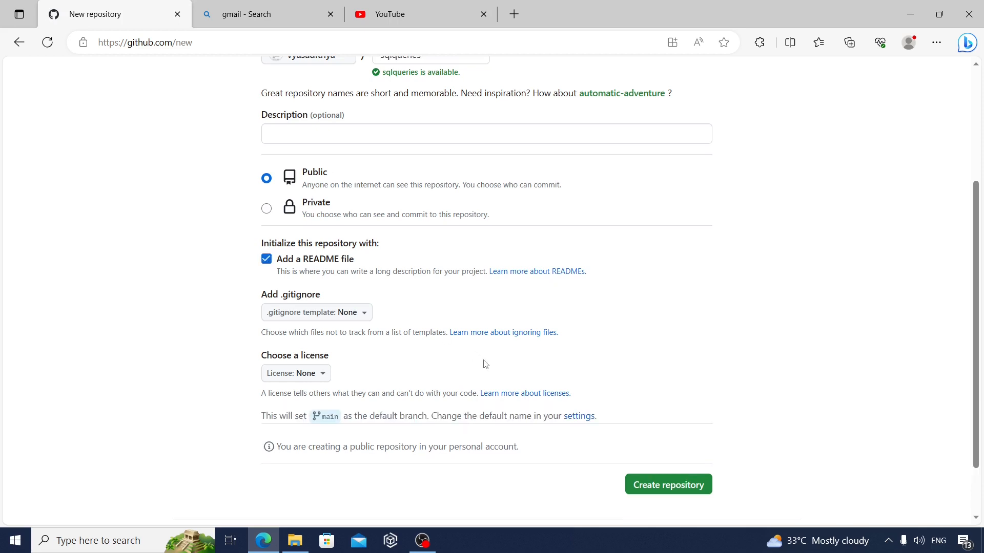
left_click(660, 485)
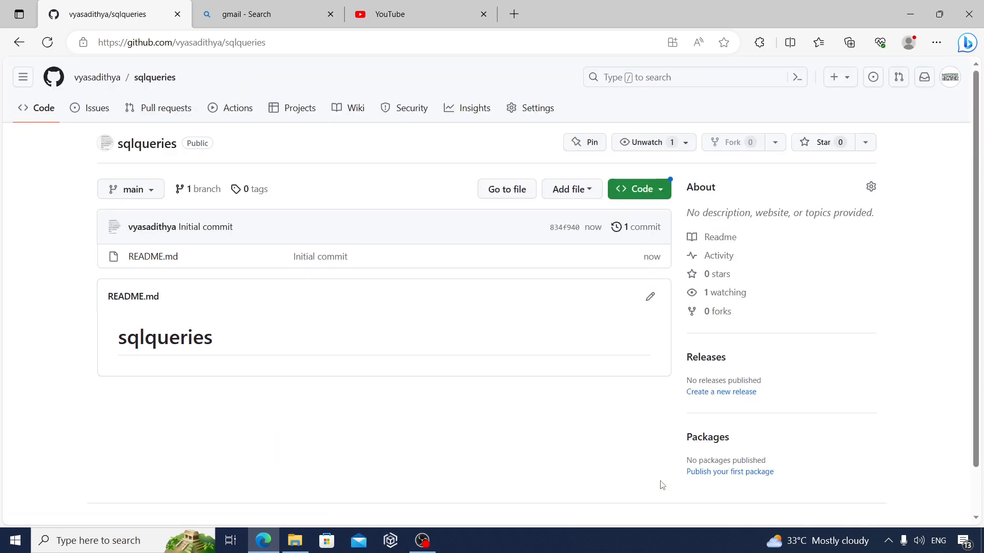
Change the README.md heading to "This project is about writing some queries on window functions" and commit the change
left_click(651, 298)
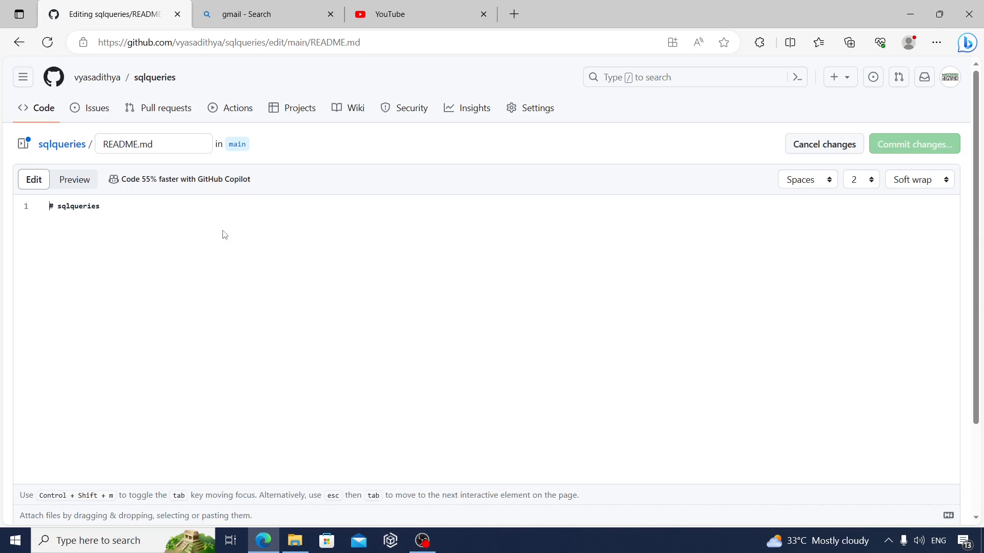
left_click(182, 207)
key("BackSpace")
key("BackSpace")
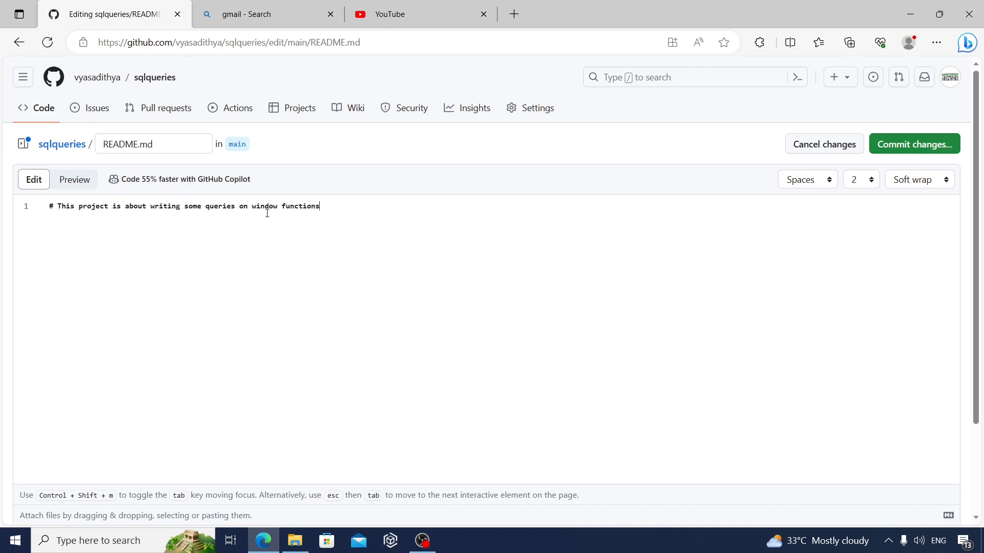
left_click(899, 146)
left_click(616, 429)
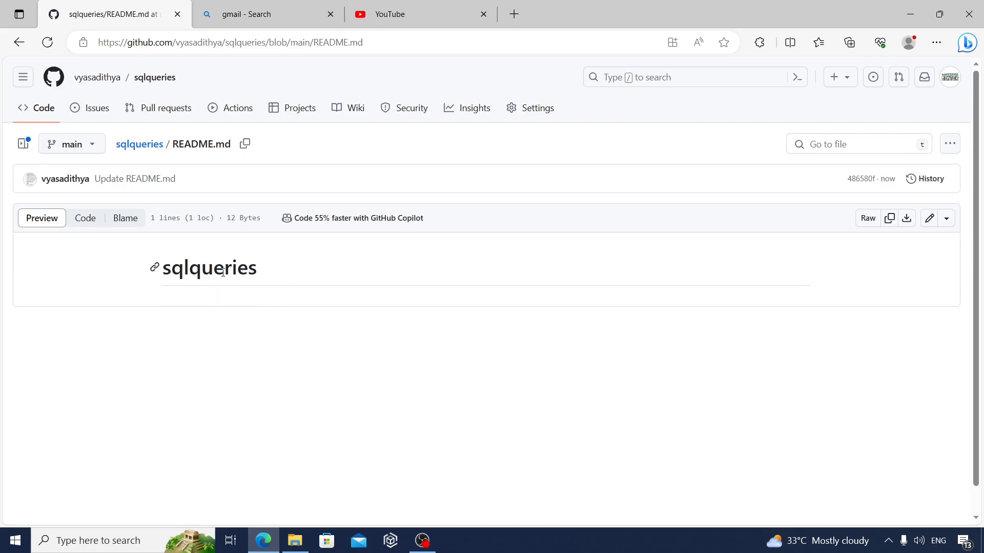
Return to the sqlqueries repository's main page and add window functions.txt and mathmarksdata.csv as files for upload
left_click(148, 147)
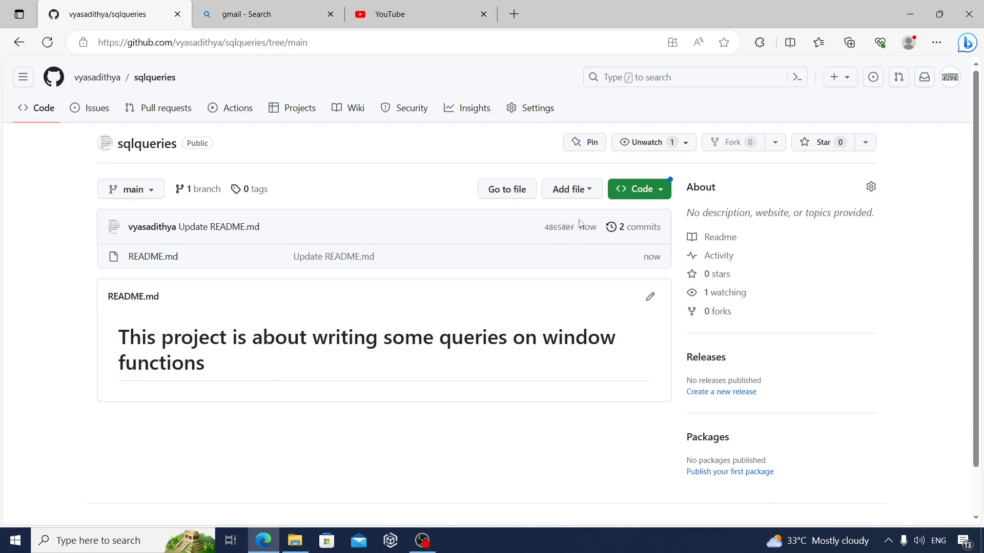
left_click(591, 190)
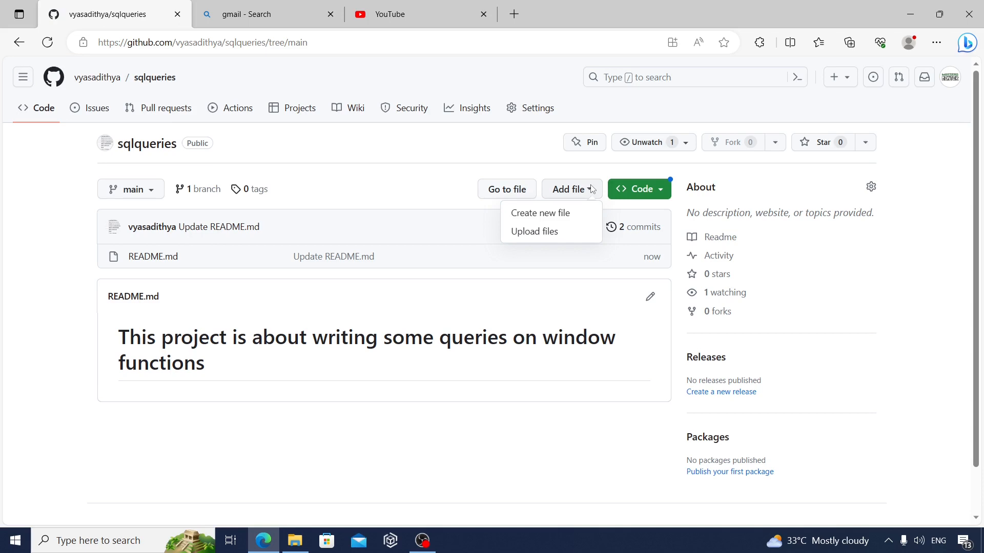
left_click(563, 232)
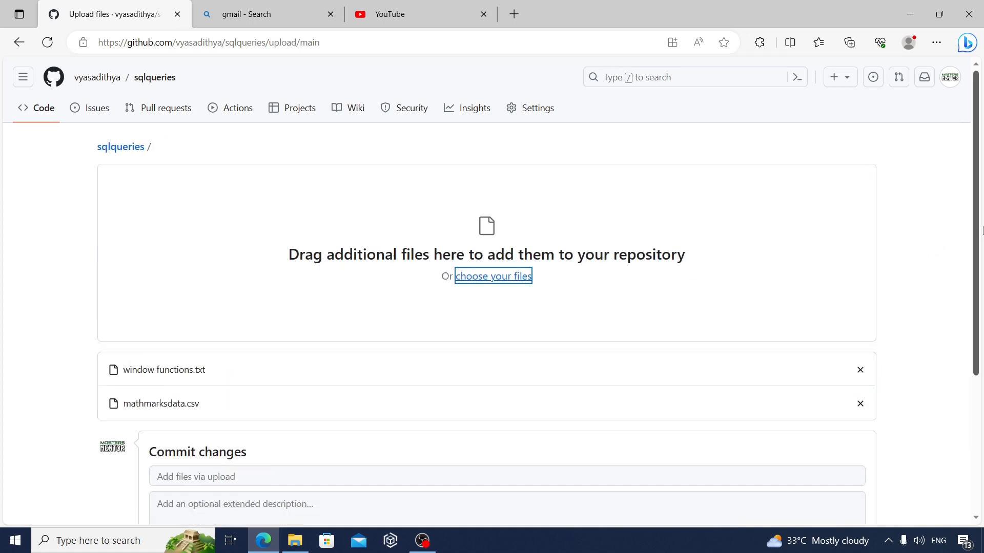
Commit the two added files directly to the main branch with the default commit message
left_click_drag(982, 231, 982, 365)
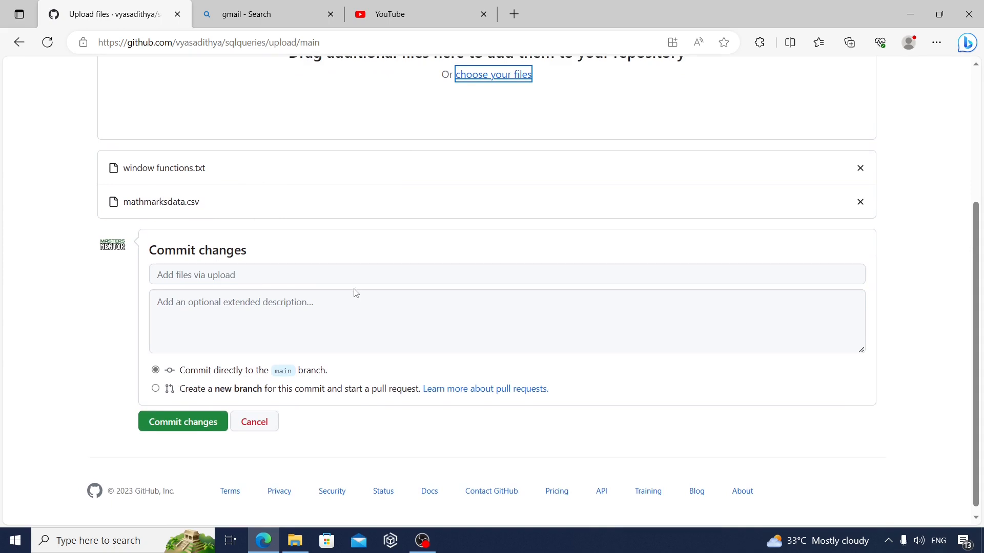
left_click(209, 428)
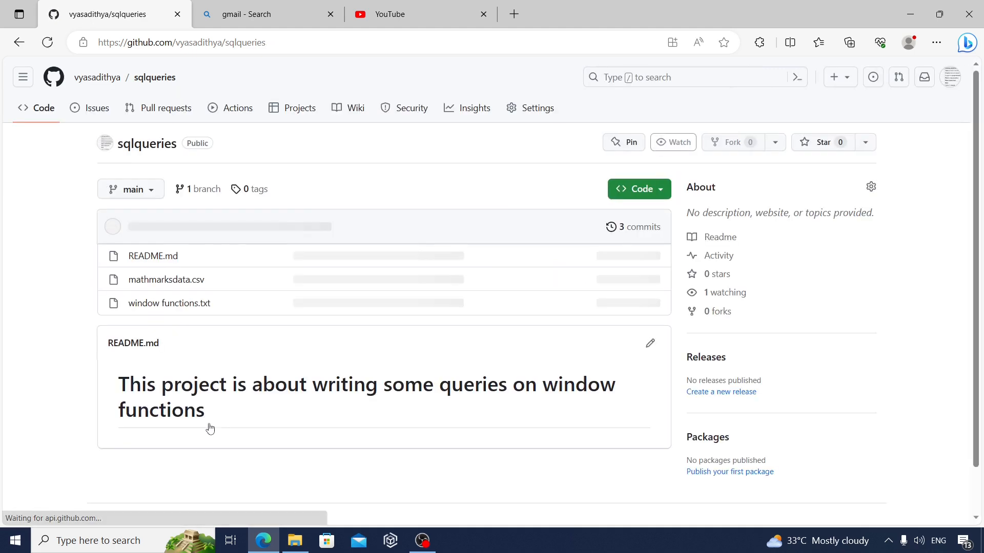
Review the contents of window functions.txt and mathmarksdata.csv, then return to the sqlqueries main page
left_click(200, 309)
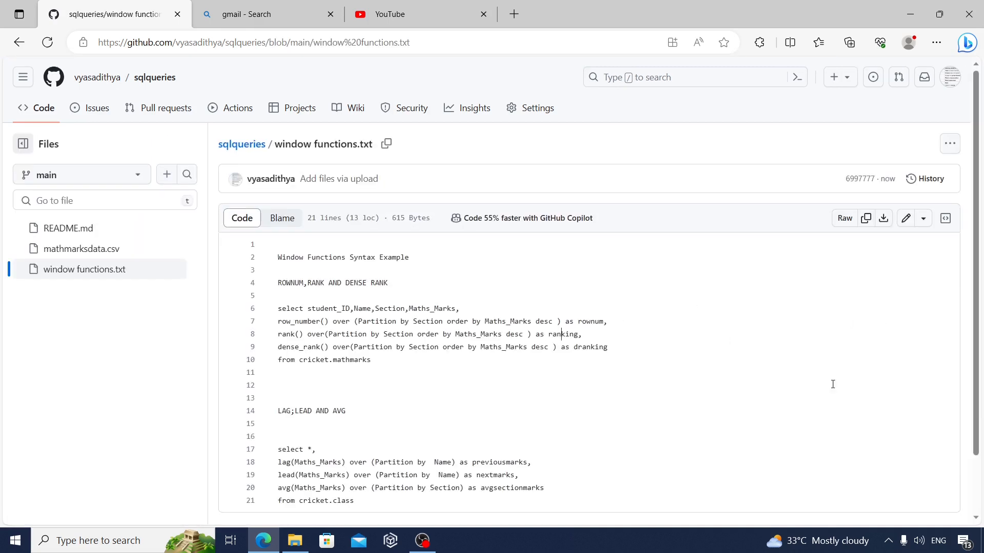
left_click_drag(978, 346, 979, 382)
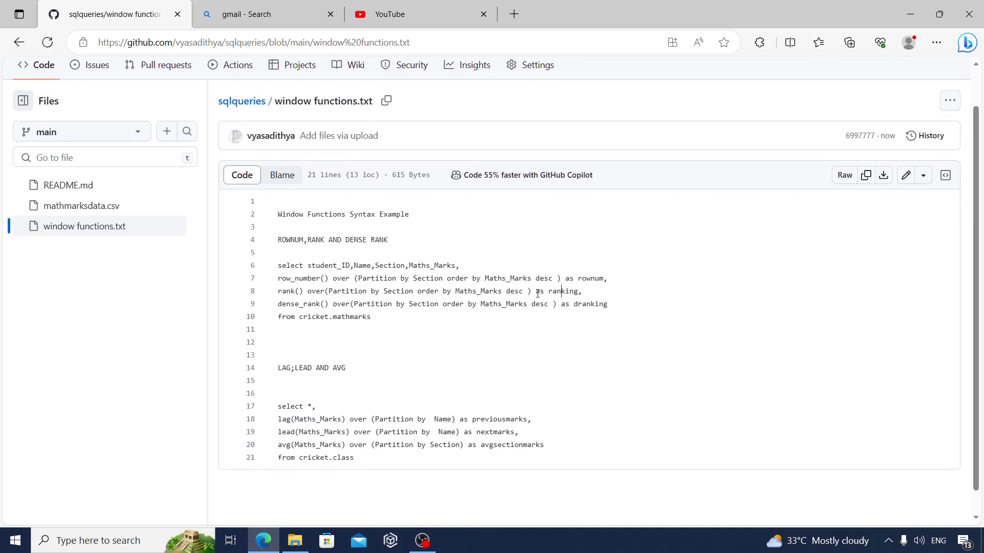
triple_click(334, 241)
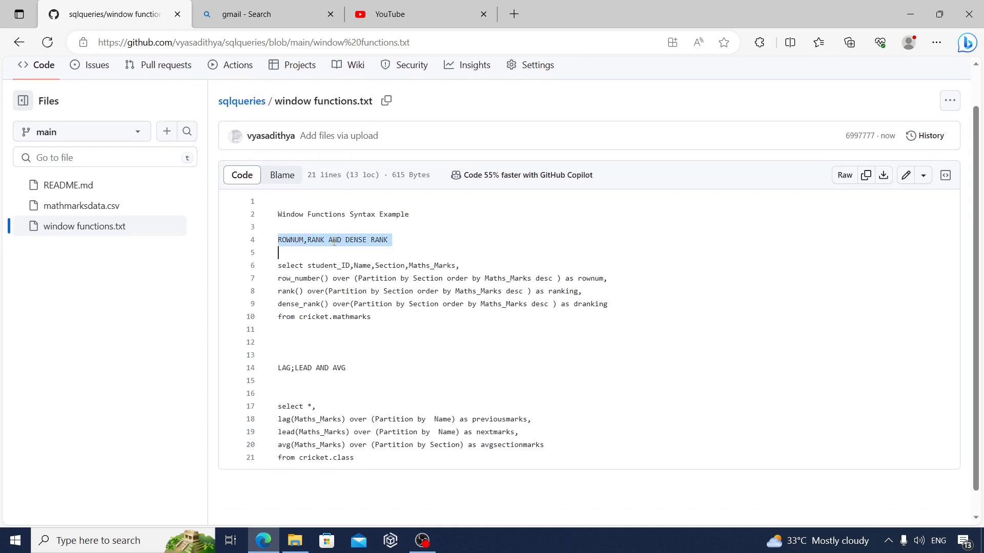
triple_click(344, 368)
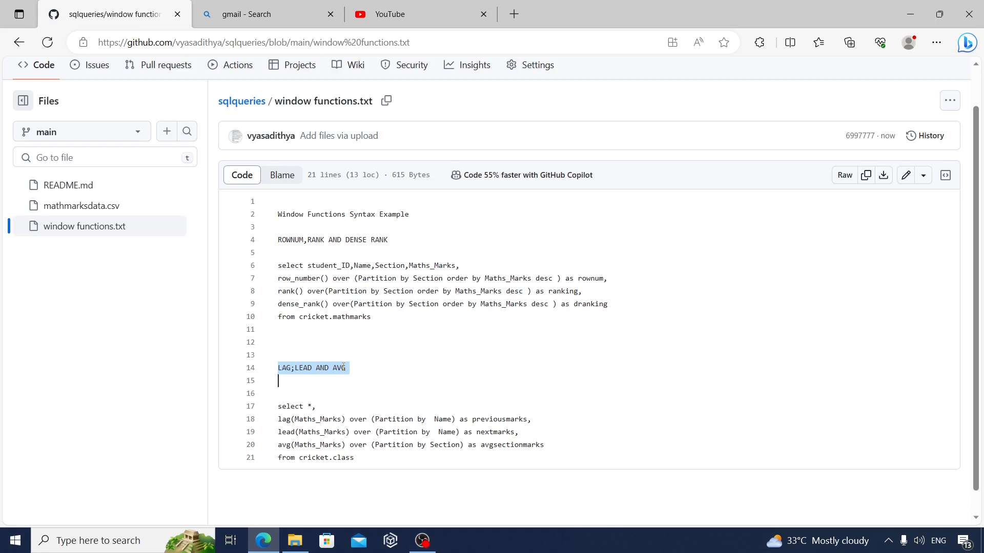
left_click(119, 208)
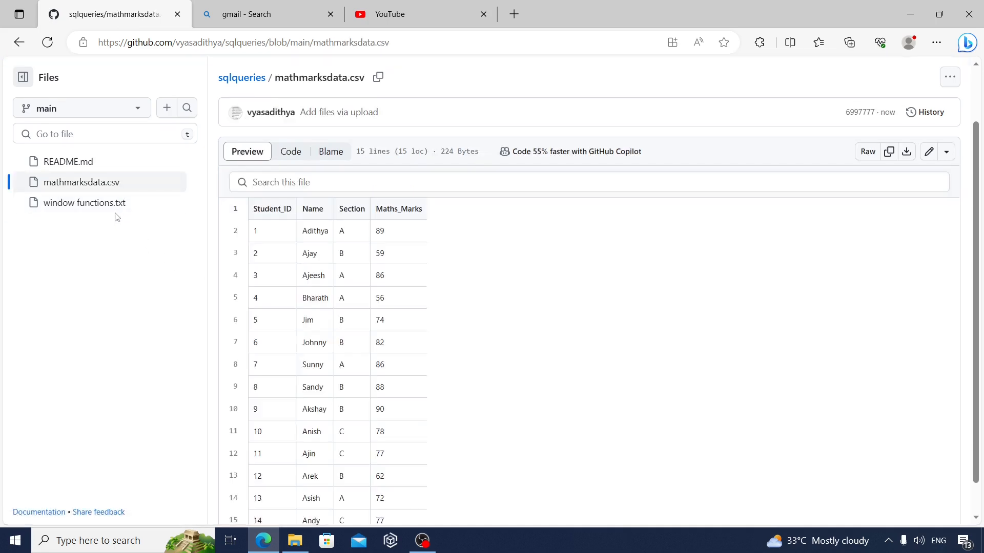
left_click(115, 213)
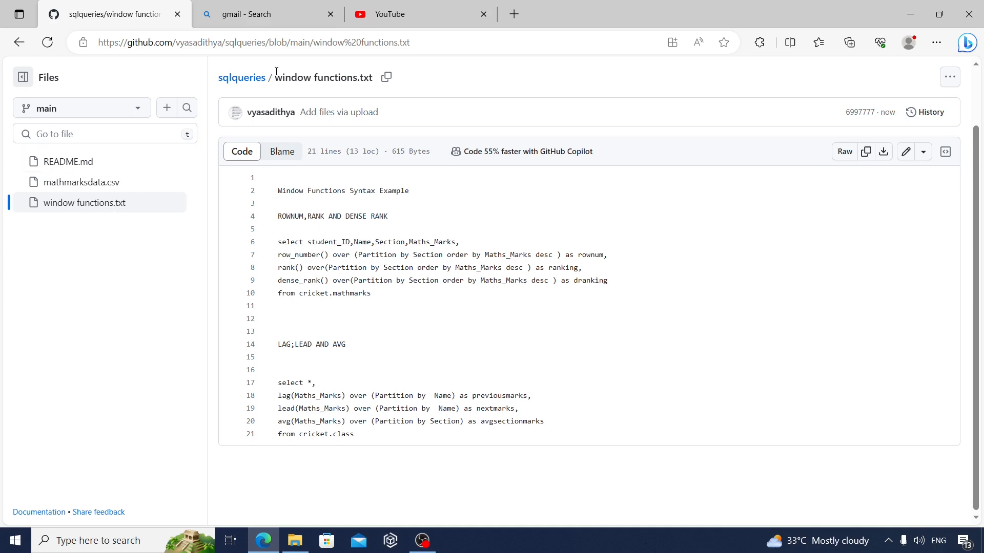
left_click(242, 78)
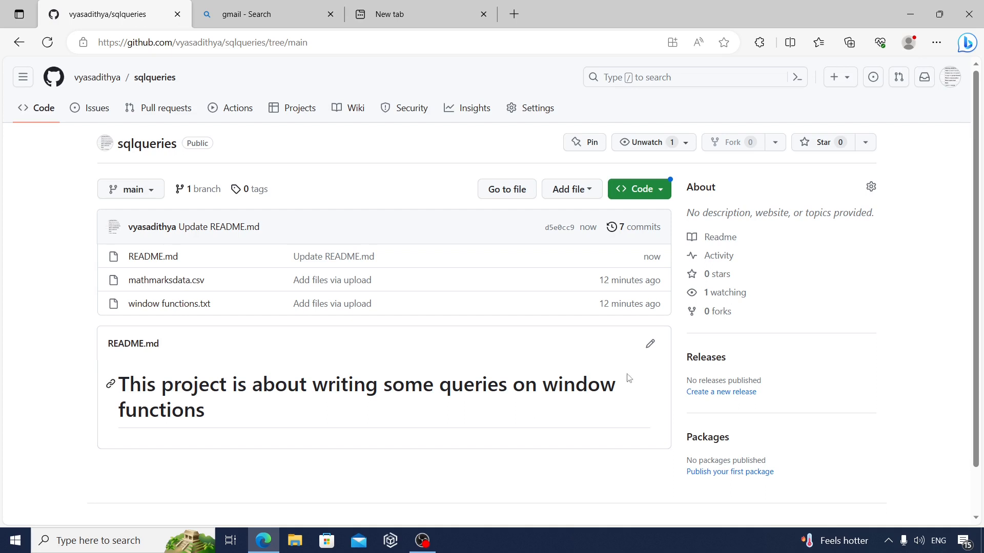
left_click(648, 346)
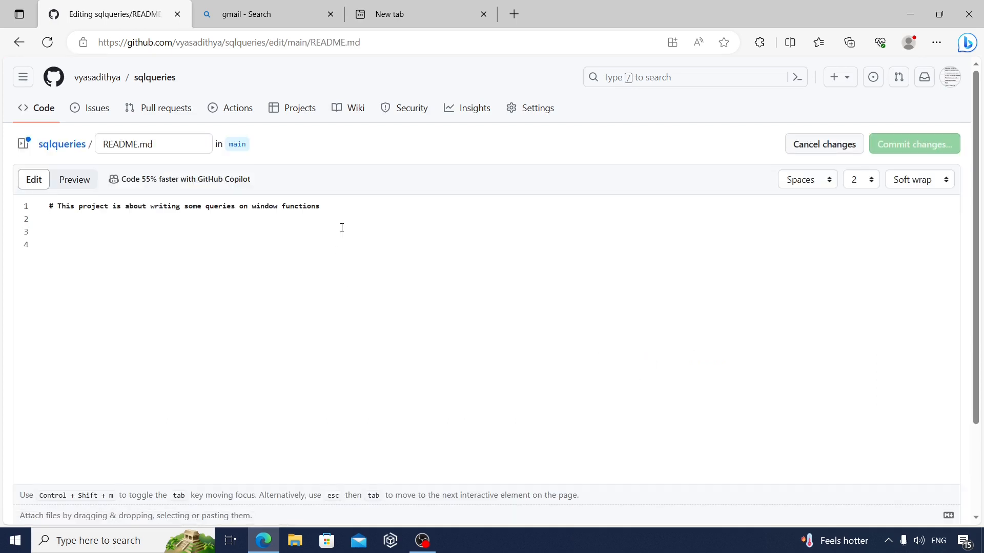
left_click(340, 212)
key("Return")
key("Return")
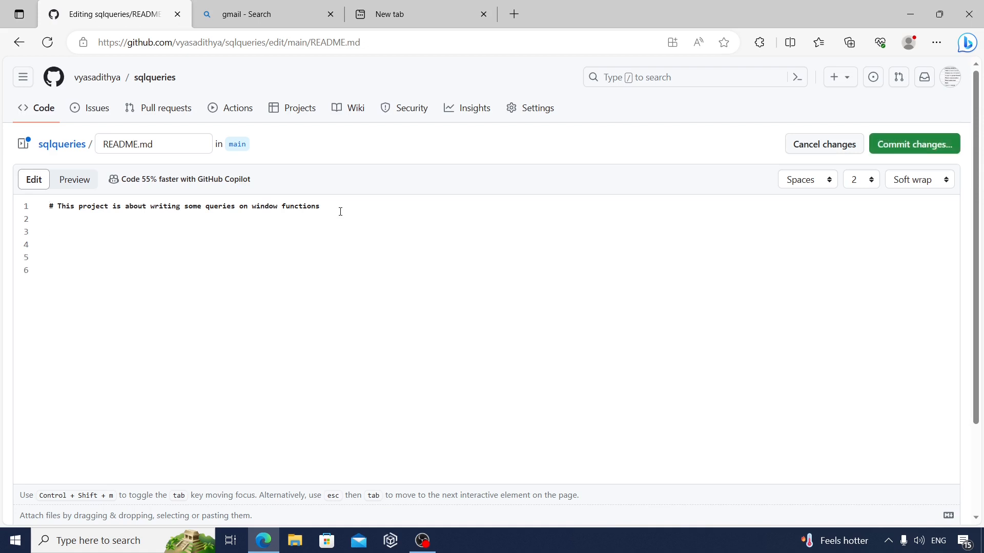
type("<a href=2")
key("BackSpace")
type("\"")
type("https://www.youtube.com/watch?v=SYeYmt71CtY")
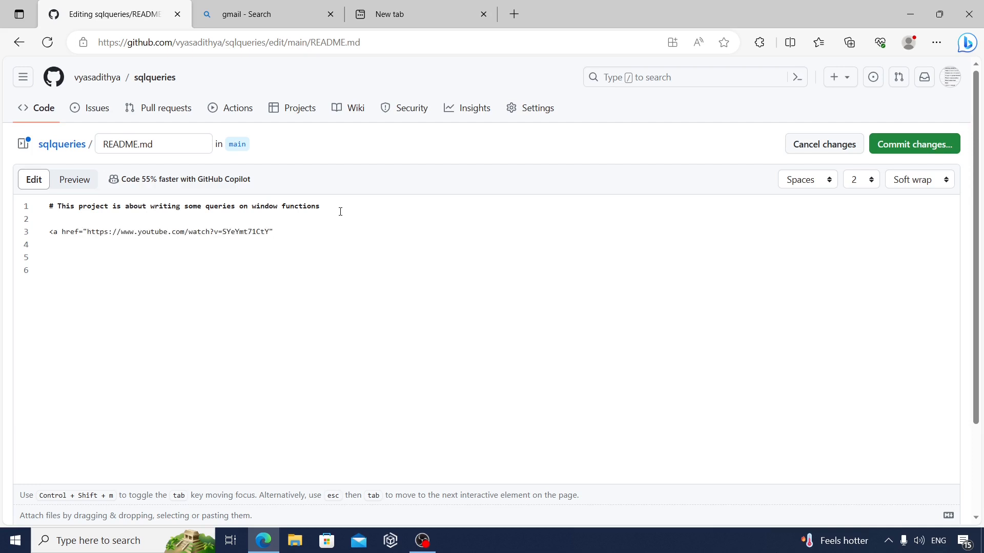
Complete the link with the text "click here for video walkthrough" and commit the README change directly to main
type(">click here for video walkthrough")
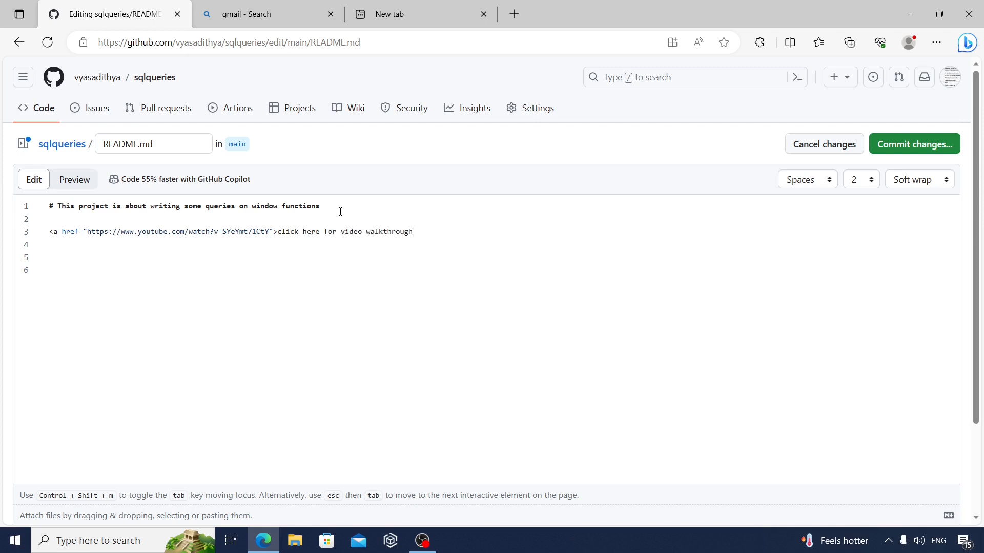
type(">")
type("/a>")
left_click(900, 145)
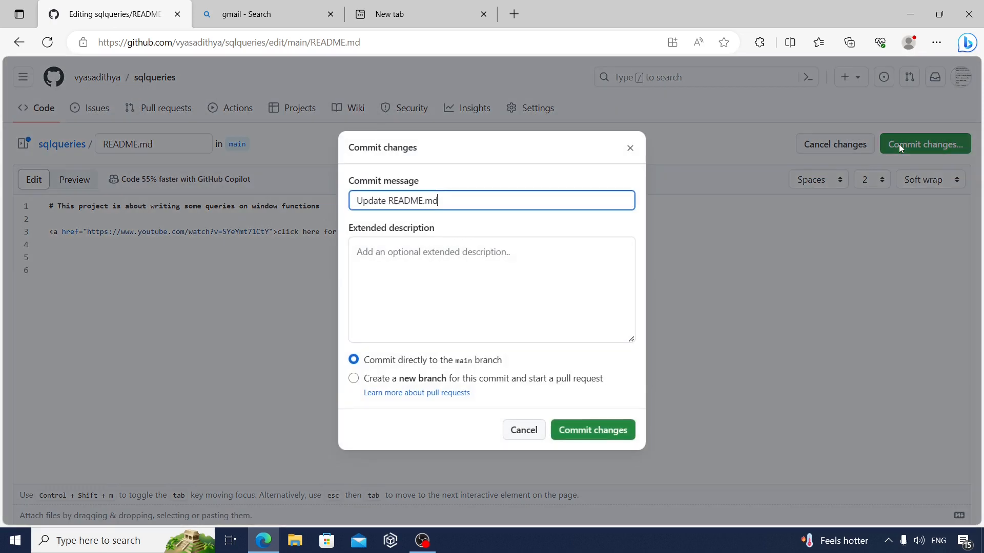
left_click(589, 430)
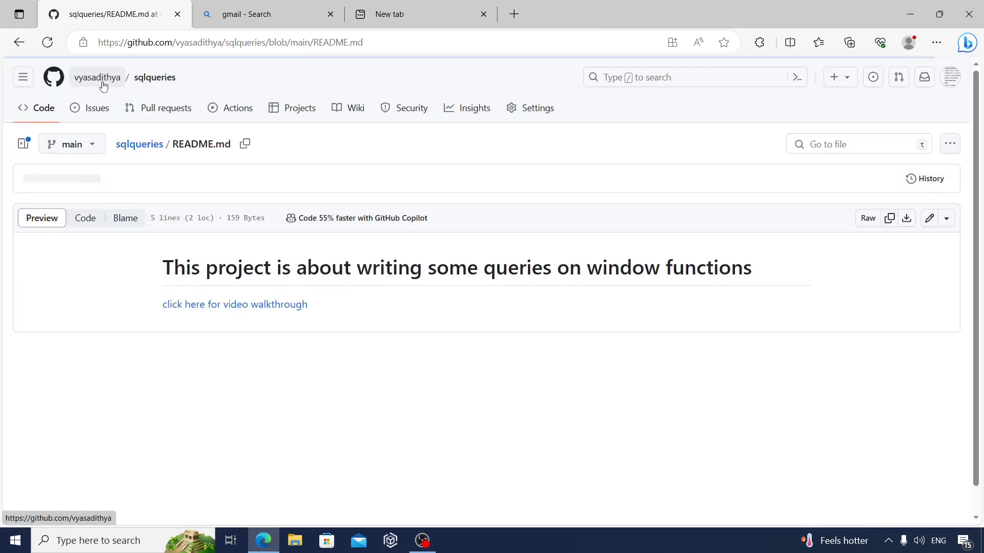
Reopen sqlqueries from the profile's repository list and test the README's video walkthrough link, returning to the repository
left_click(100, 77)
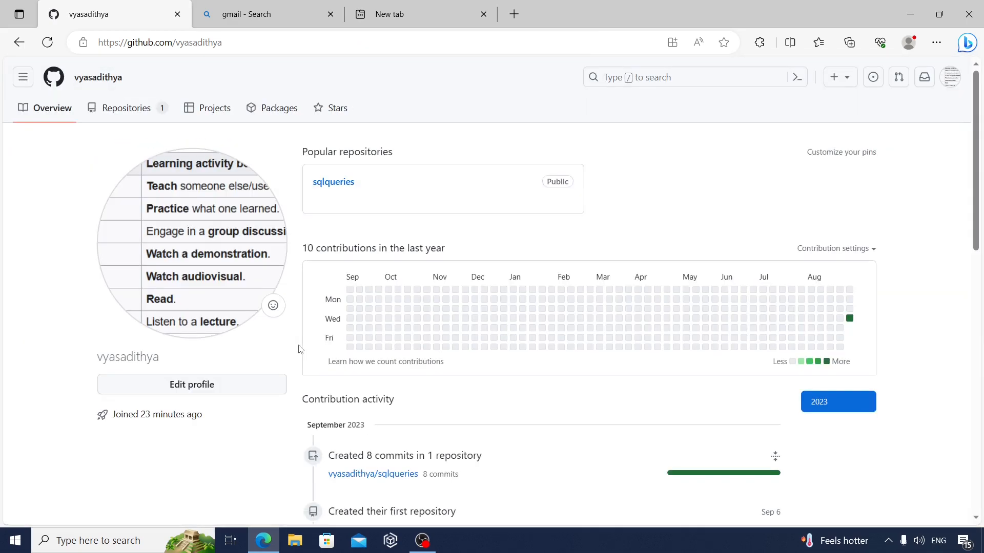
left_click(145, 109)
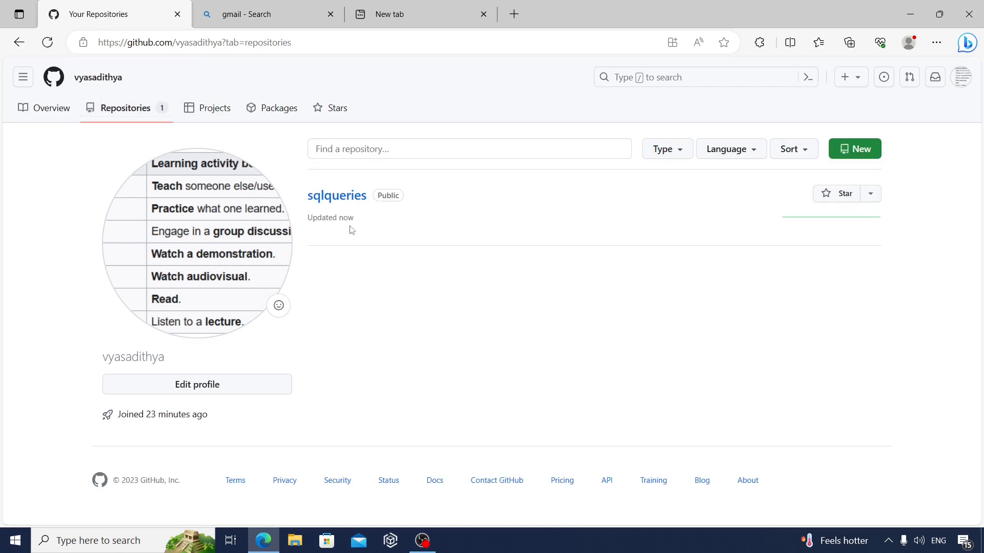
left_click(344, 200)
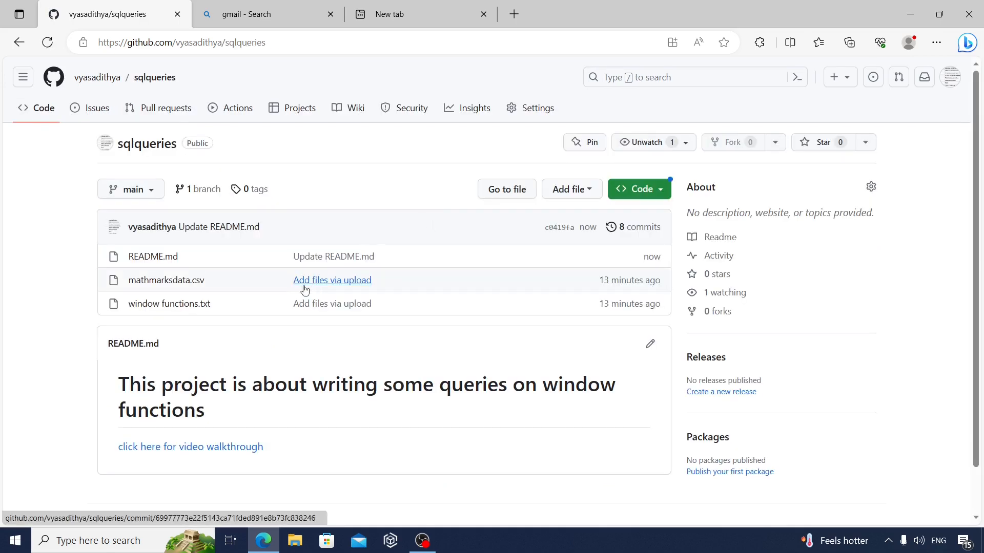
left_click(250, 453)
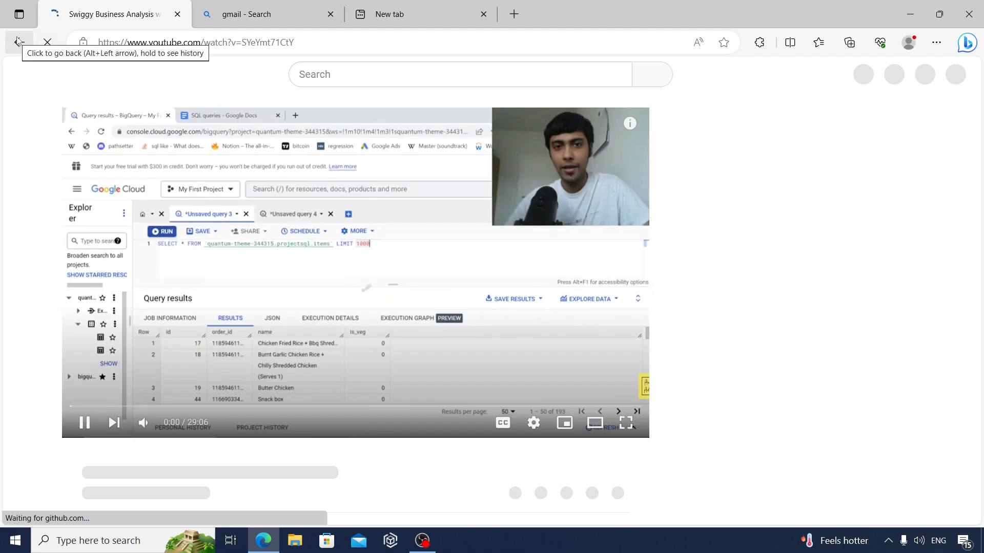
left_click(18, 42)
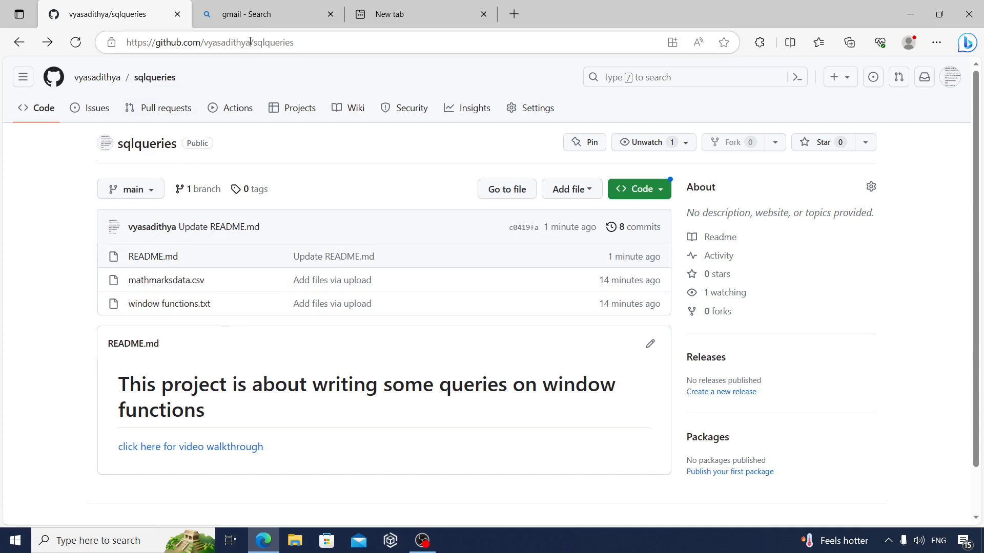
Highlight the profile portion of the repository's web address
left_click_drag(250, 42, 127, 55)
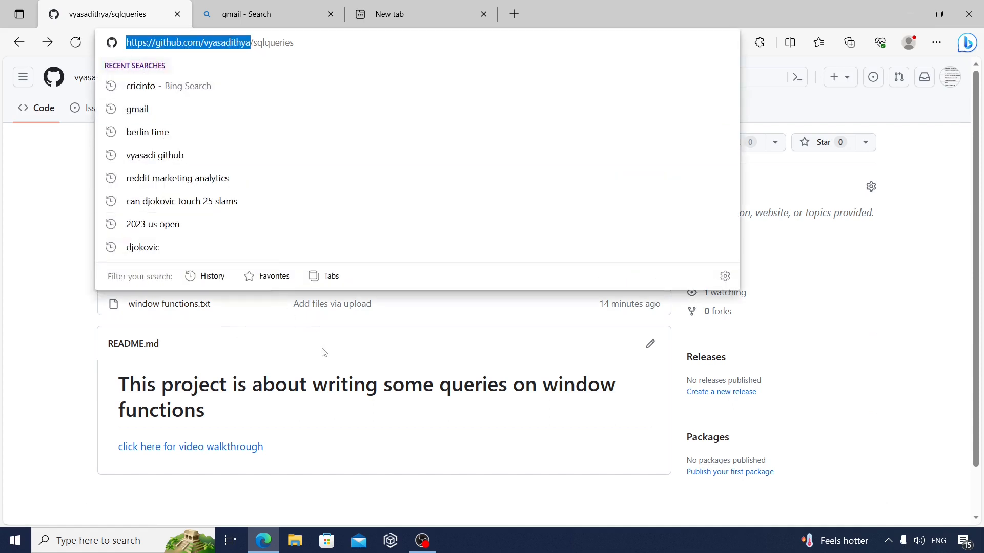
left_click(82, 343)
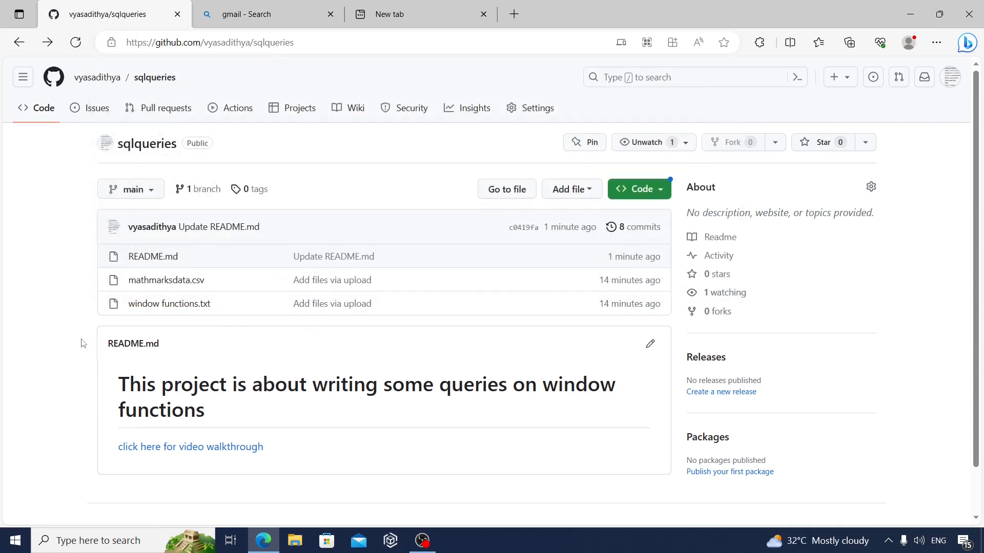